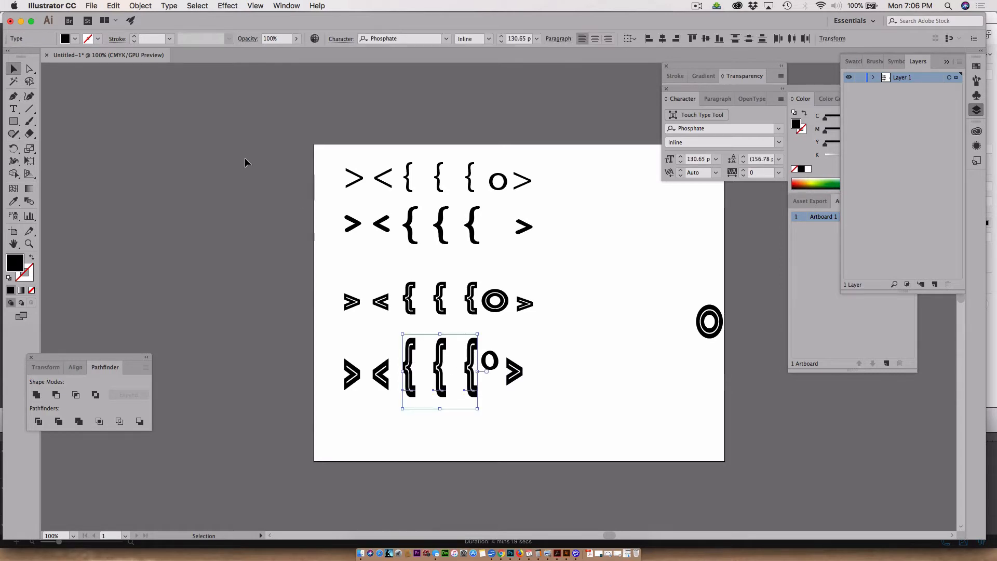
Convert the three selected large braces in the bottom row from live type to outlines
click(140, 6)
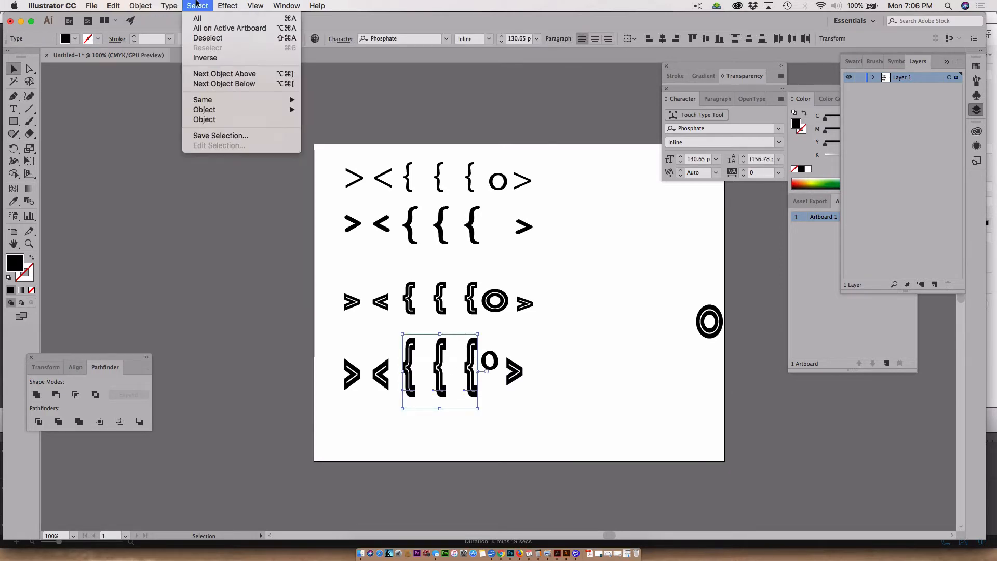
mouse_move(172, 4)
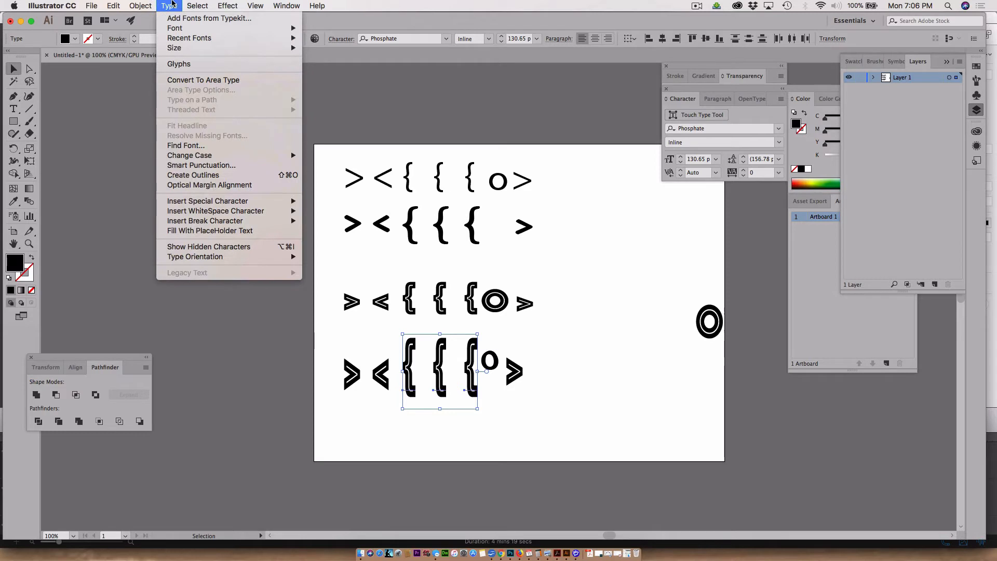
click(216, 175)
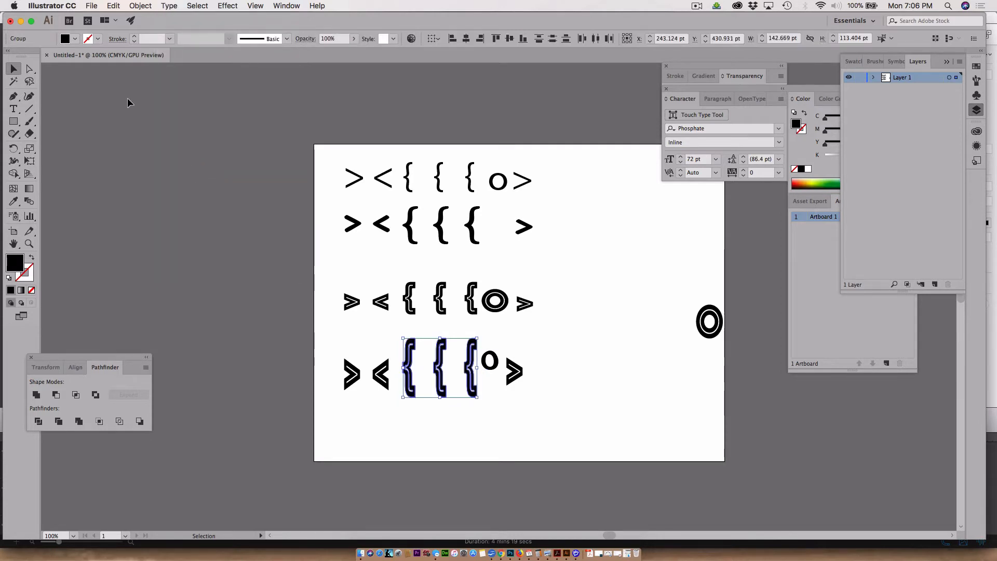
Select only the middle anchor points of the bottom row's first outlined brace and nudge them outward to the left
click(29, 73)
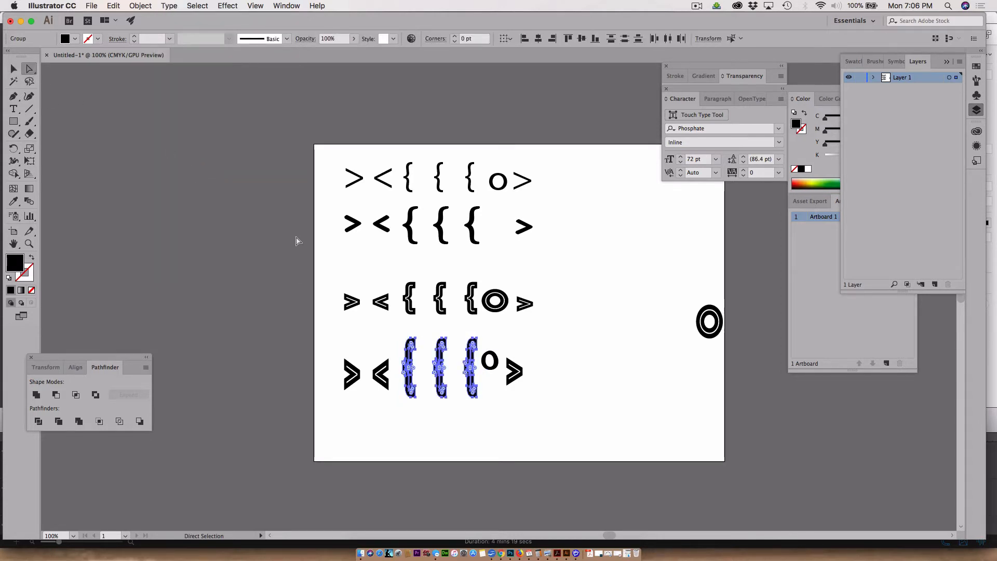
key(z)
drag(397, 349, 565, 385)
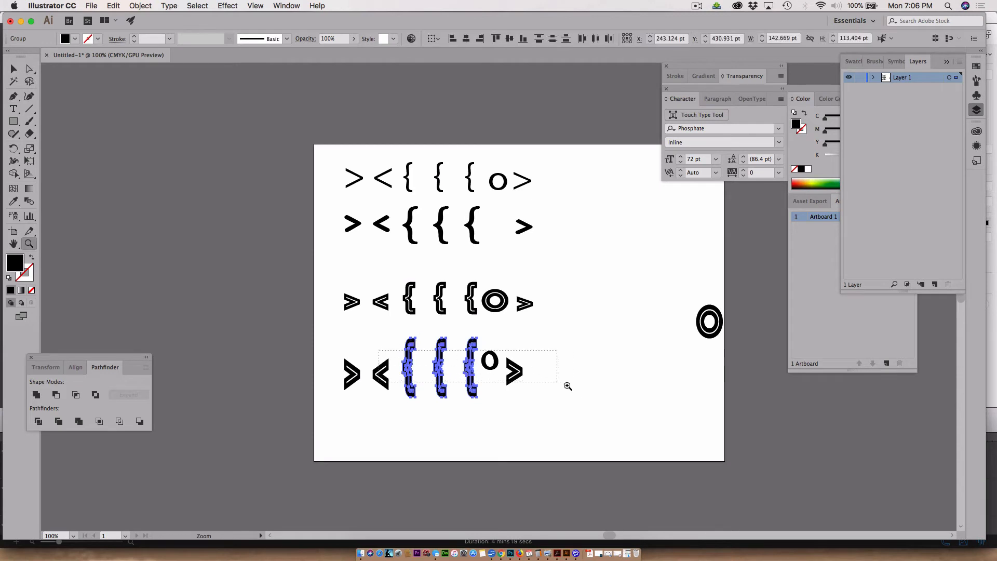
drag(358, 302, 606, 299)
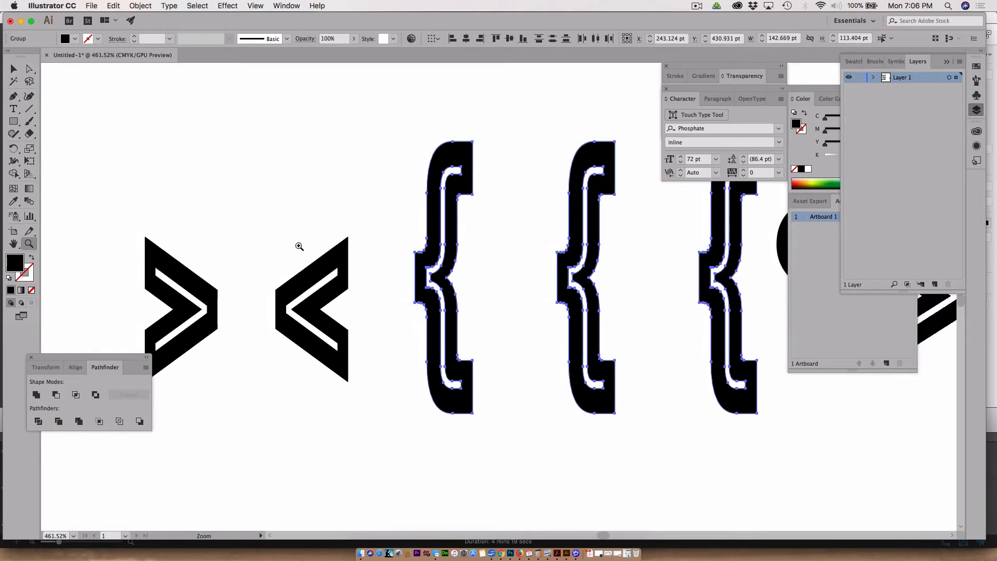
click(30, 69)
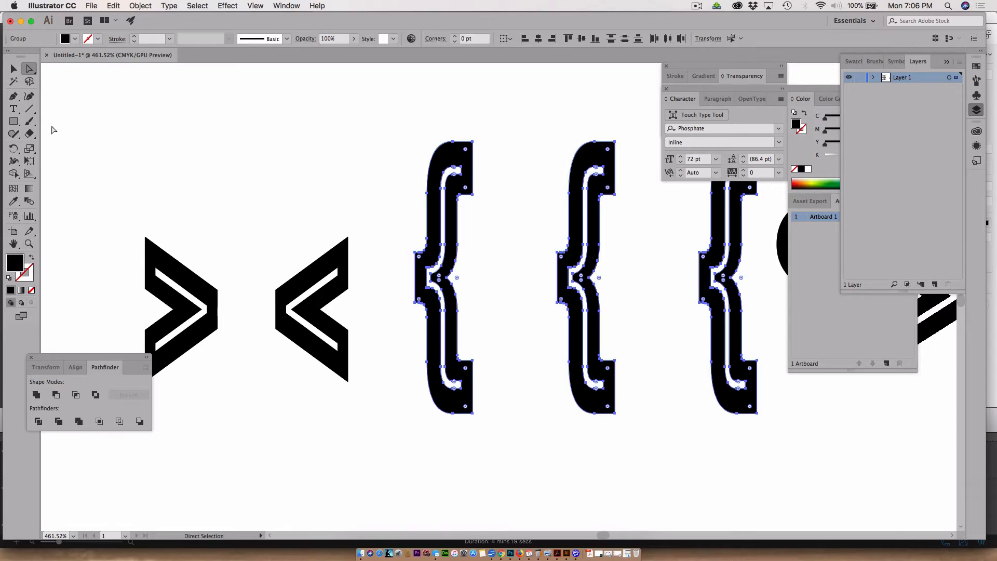
click(401, 251)
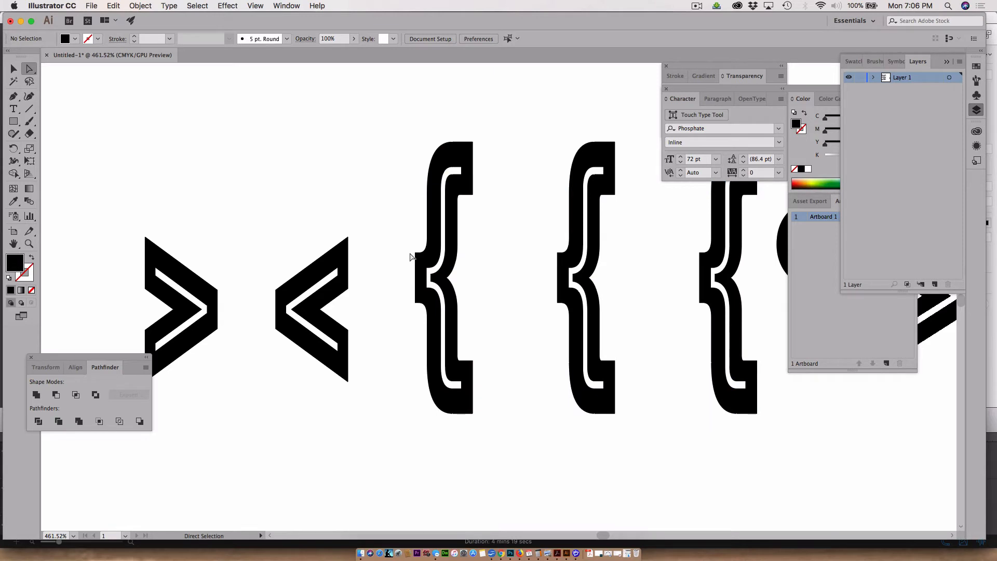
drag(408, 249, 488, 314)
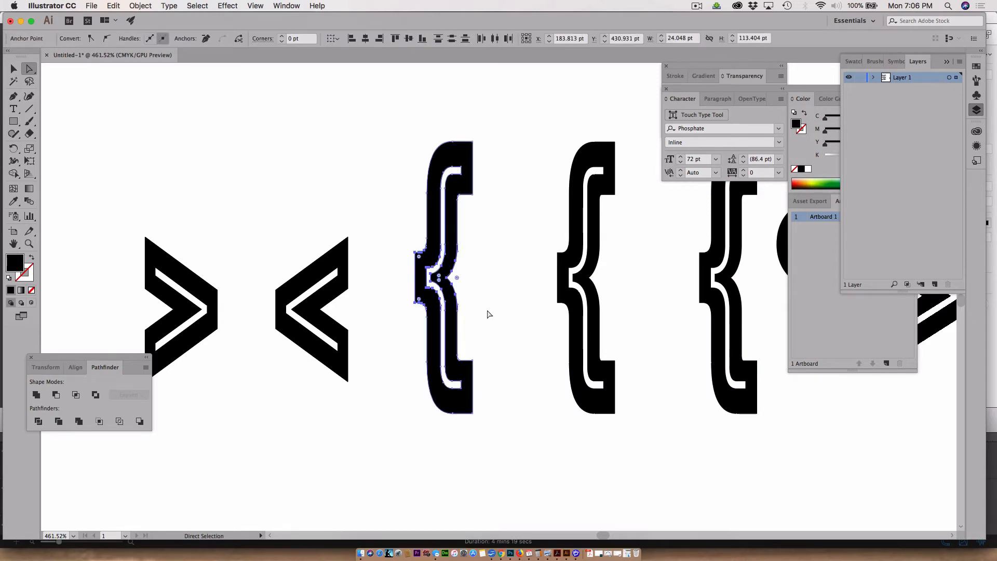
key(shift+Left)
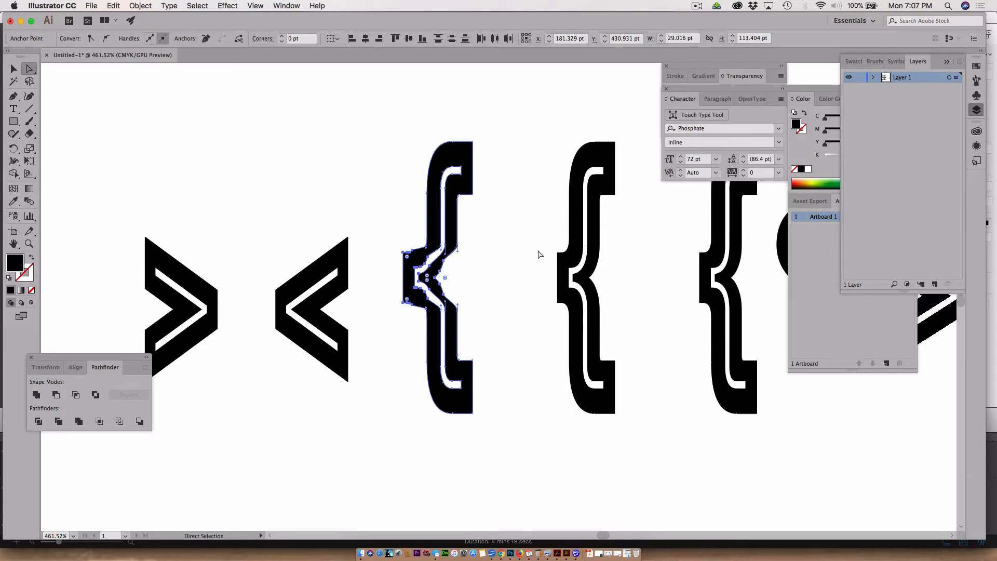
Extend the middle points of the second and third braces to the left, nudging the second one twice
mouse_move(540, 245)
mouse_down()
mouse_move(584, 311)
mouse_move(614, 313)
mouse_up()
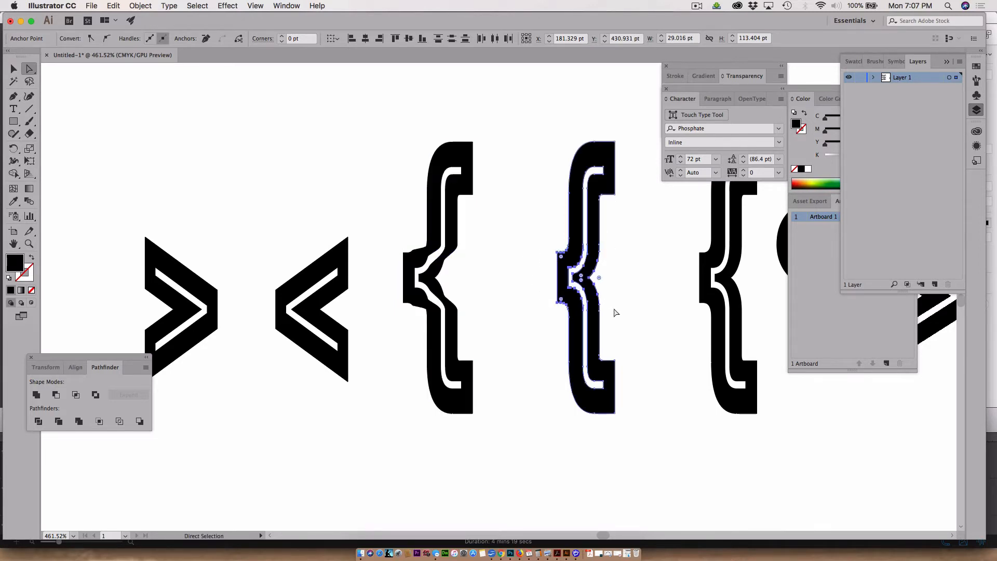
key(shift+Left)
scroll(614, 312, right, 4)
scroll(615, 313, up, 1)
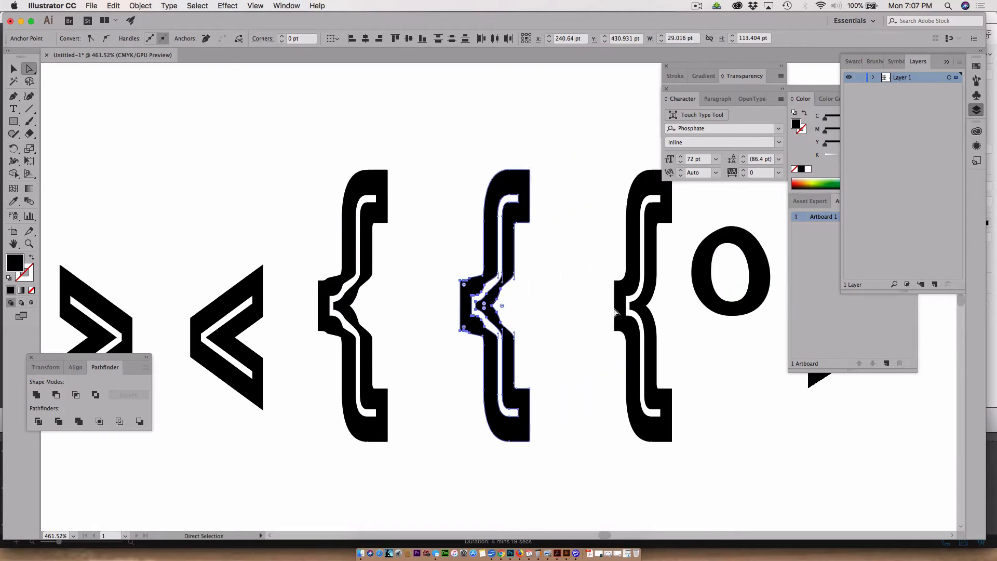
shift+drag(599, 274, 662, 339)
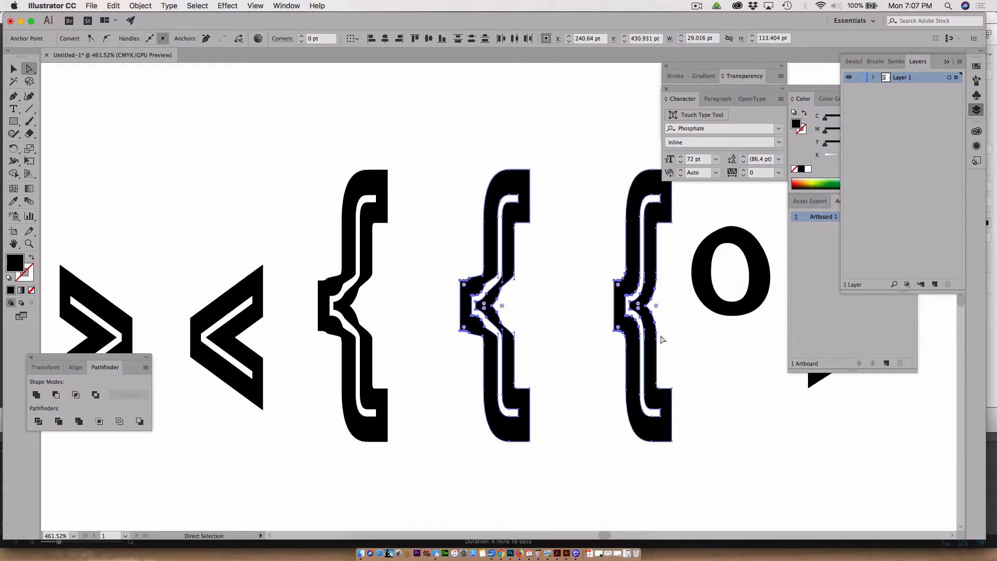
key(shift+Left)
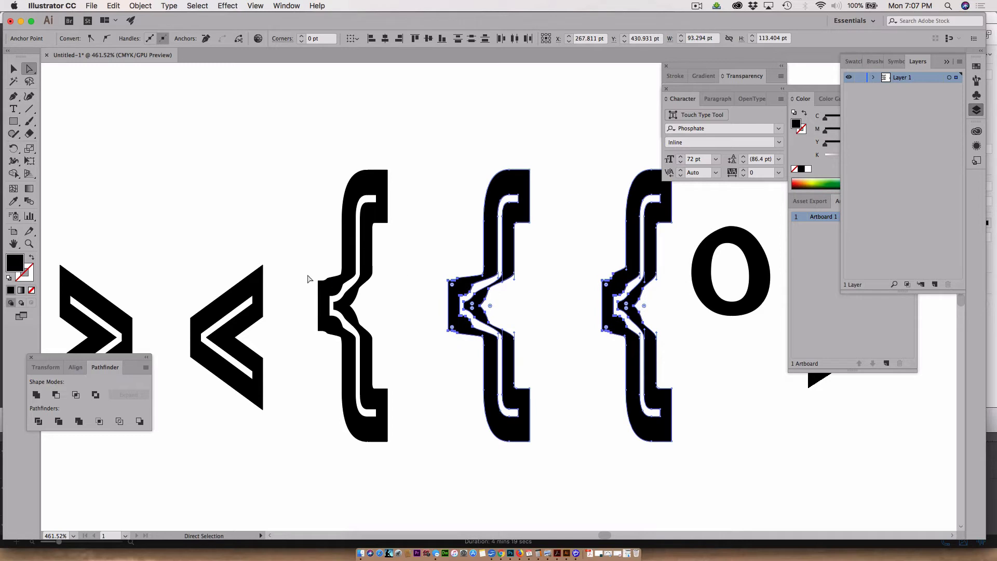
Nudge the first brace's middle anchor points further left, then deselect the artwork
drag(310, 273, 394, 346)
key(shift+Left)
click(529, 460)
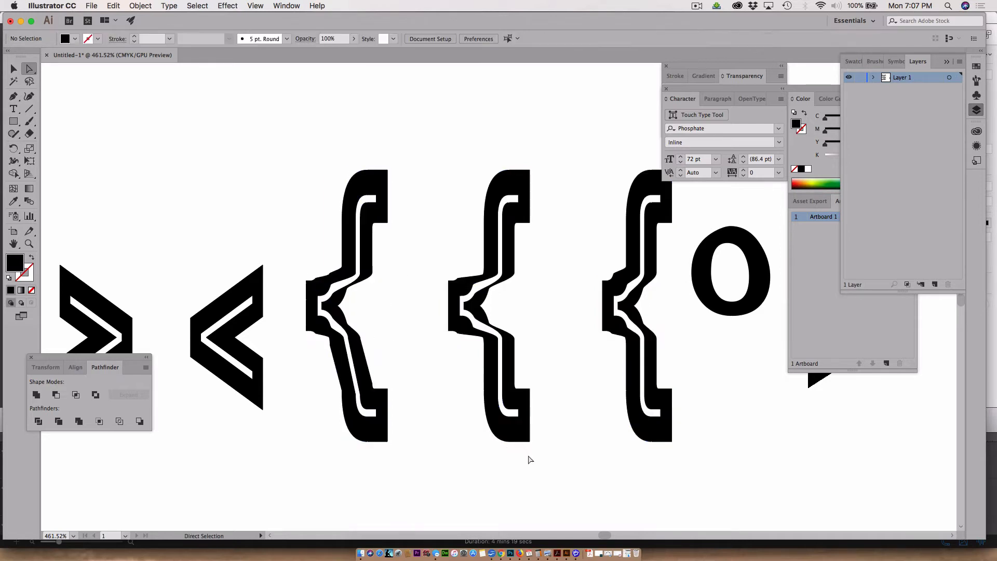
Select the whole large ">" character at the start of the bottom row
key(super+0)
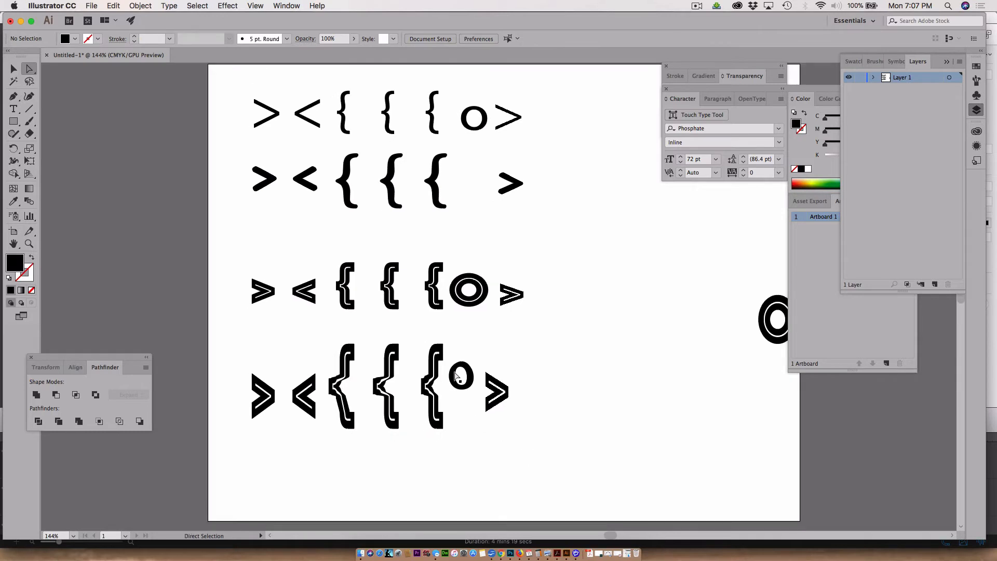
scroll(456, 376, left, 2)
scroll(456, 376, up, 1)
scroll(455, 376, up, 5)
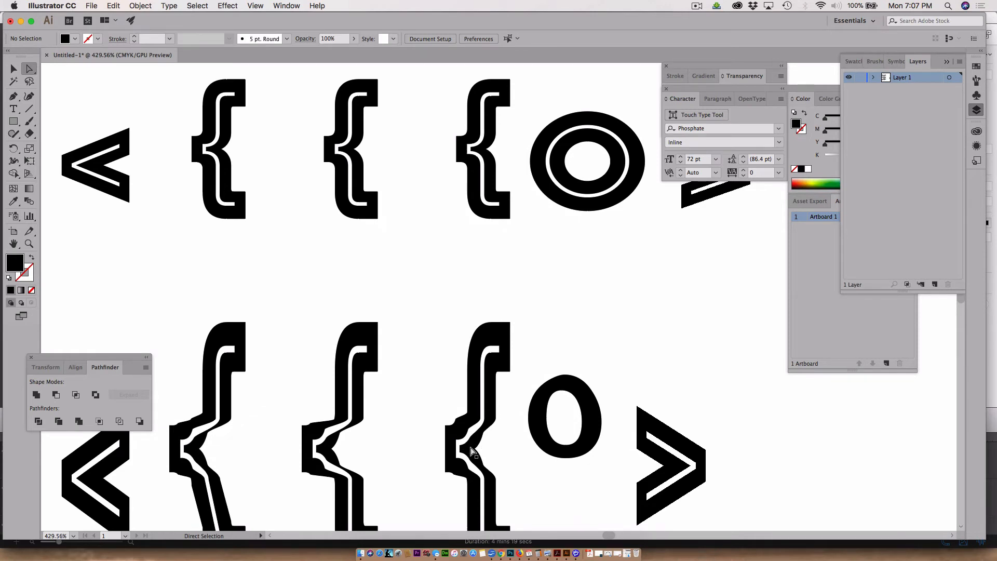
scroll(471, 452, down, 3)
scroll(471, 452, right, 1)
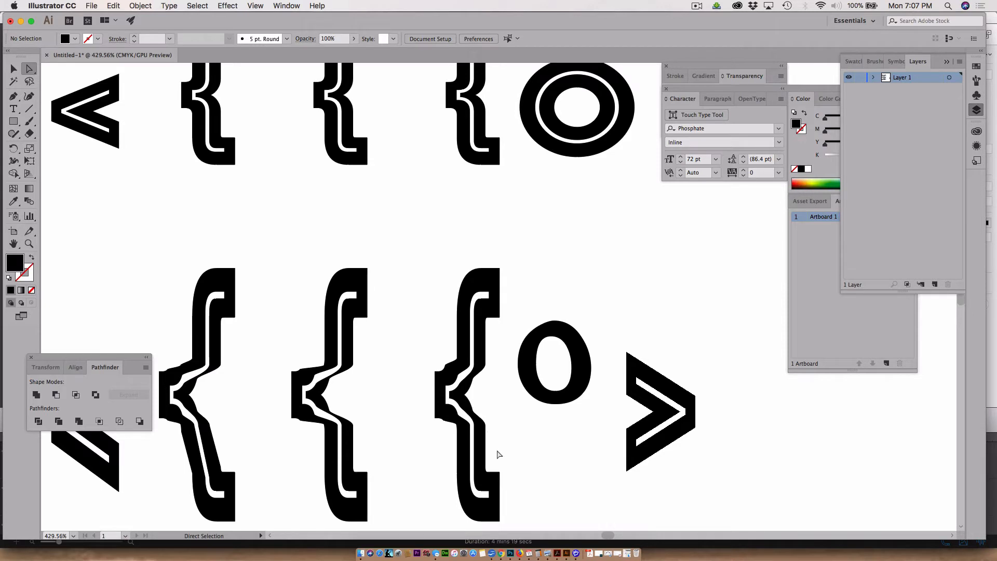
scroll(496, 450, down, 3)
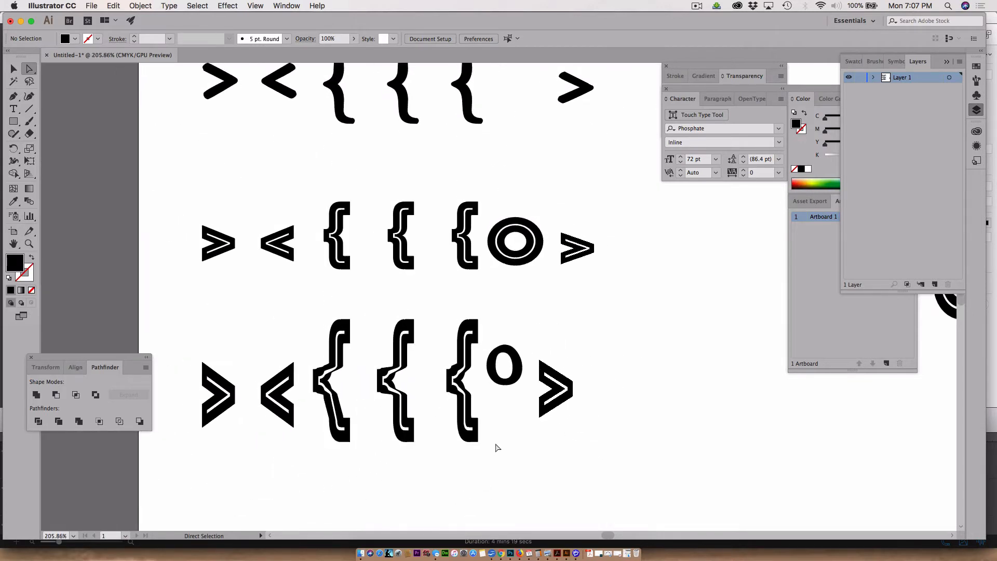
click(13, 69)
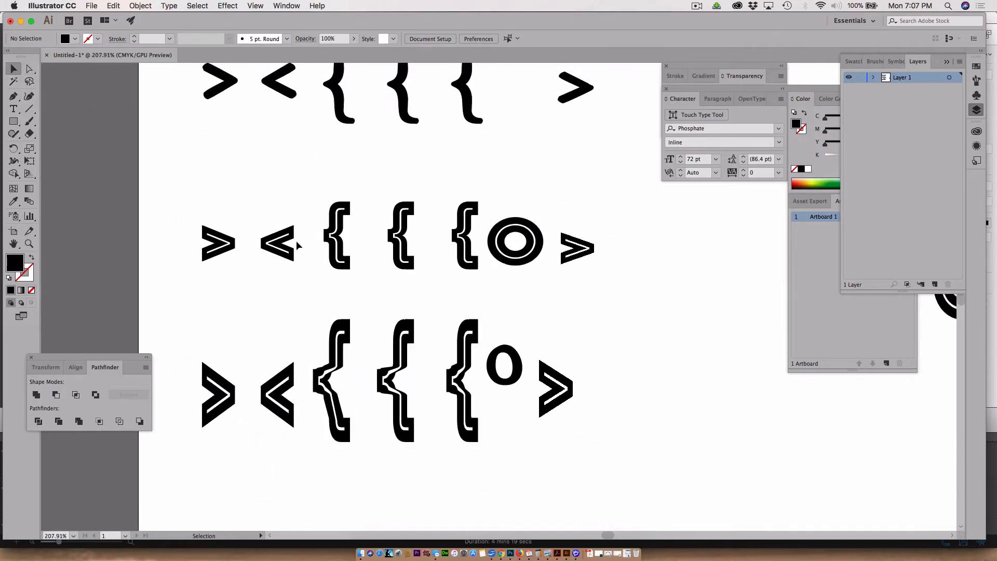
click(229, 404)
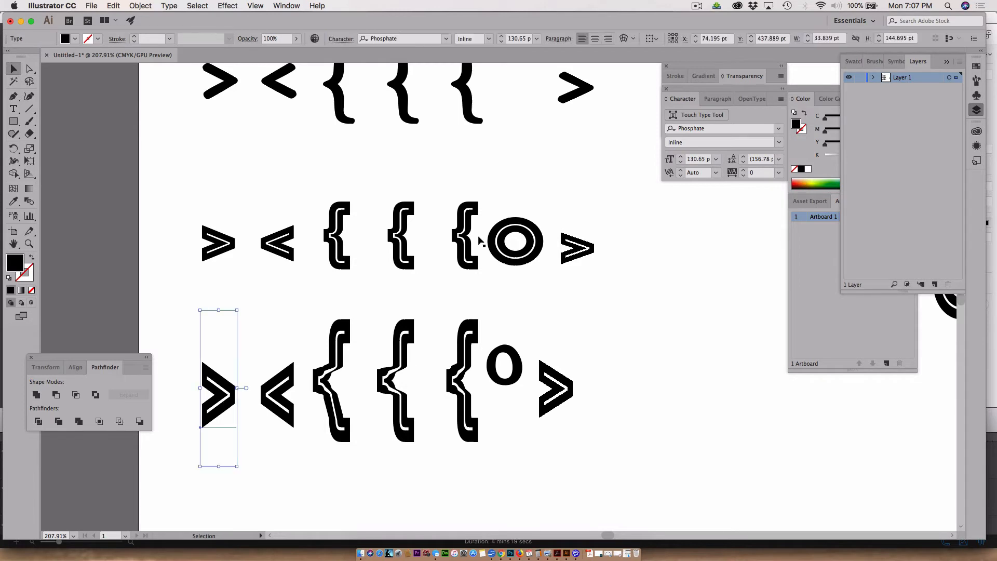
click(634, 38)
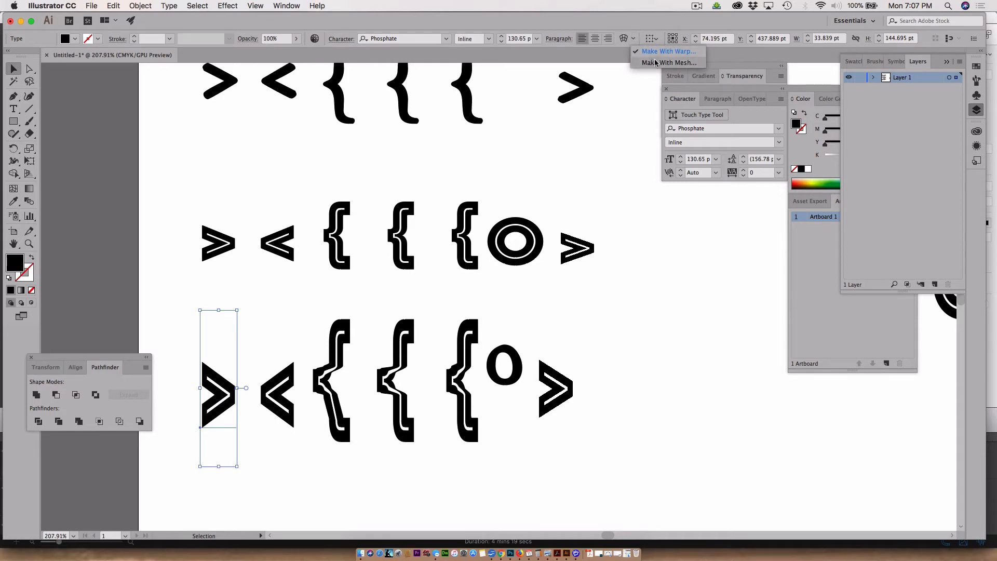
click(652, 51)
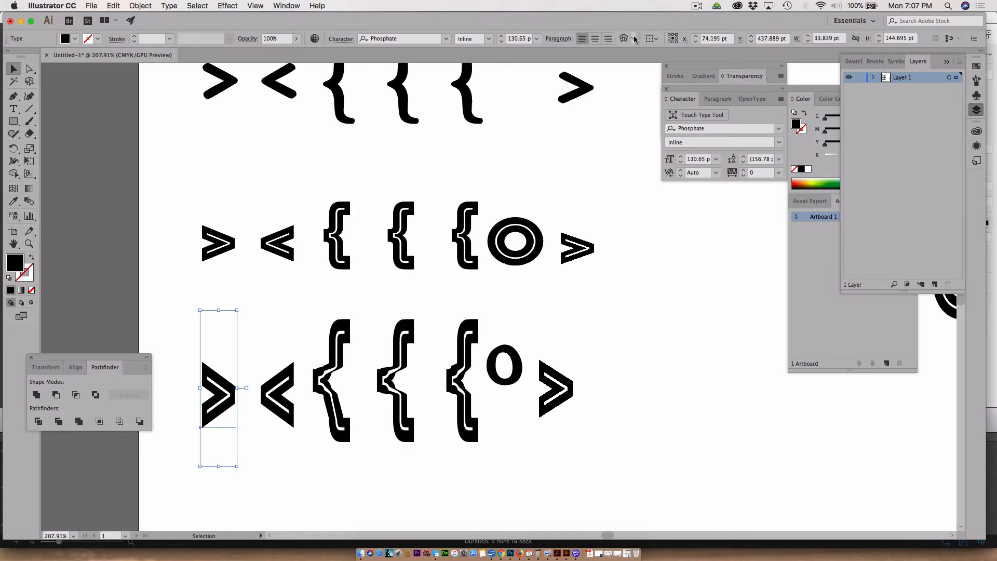
click(635, 39)
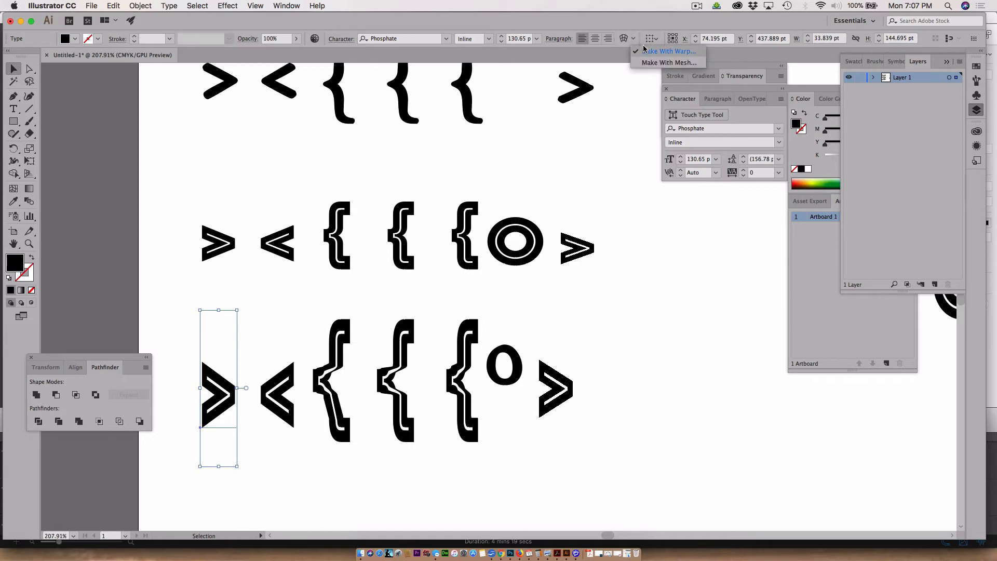
click(645, 50)
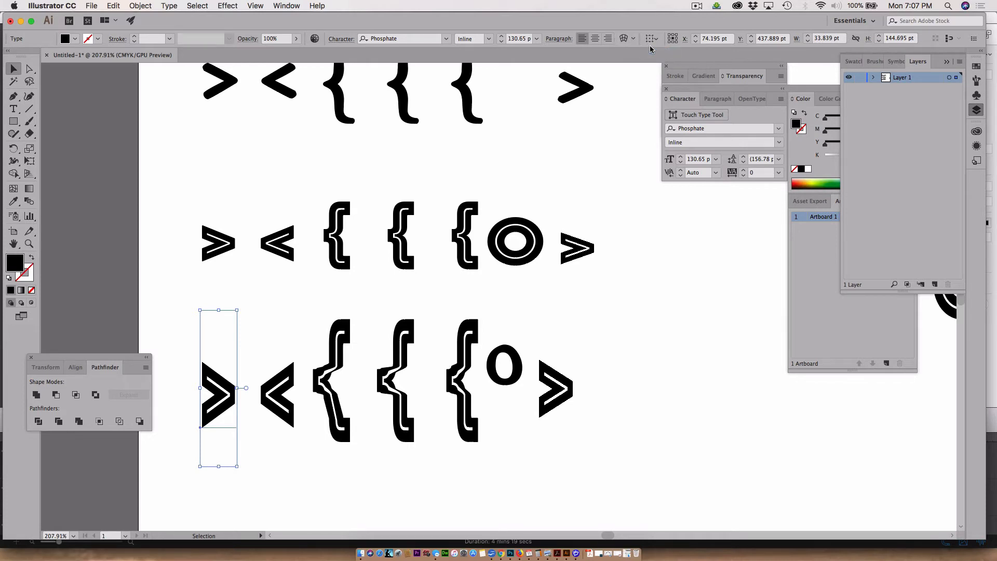
Apply a horizontal Bulge warp effect to the selected ">" with 61% bend, added horizontal distortion and 7% vertical distortion
click(228, 6)
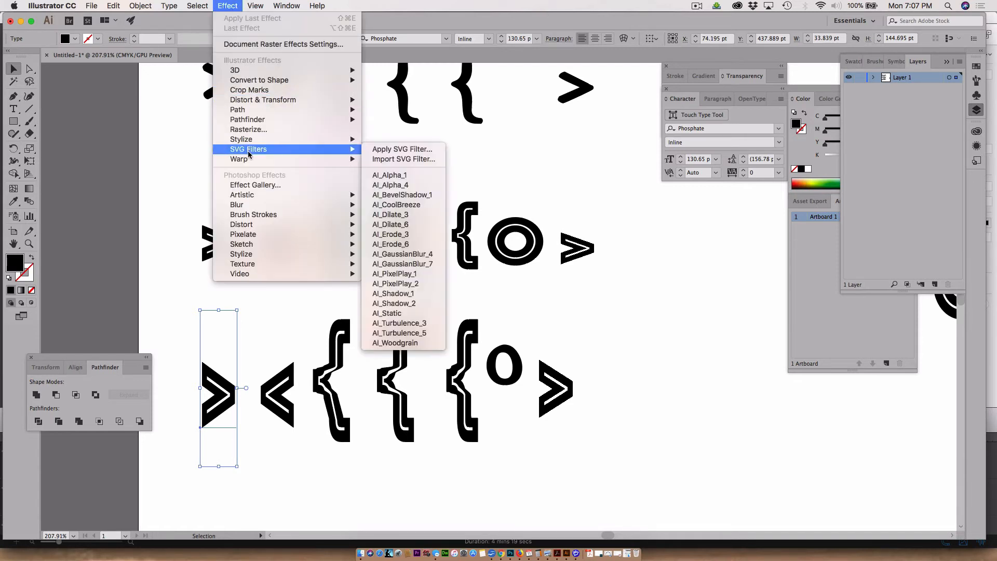
mouse_move(251, 160)
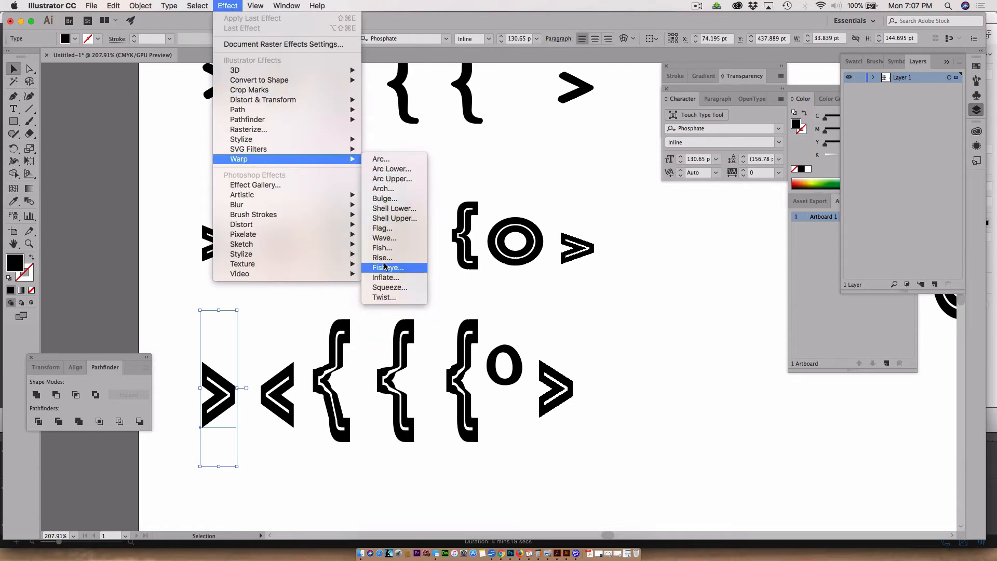
click(394, 199)
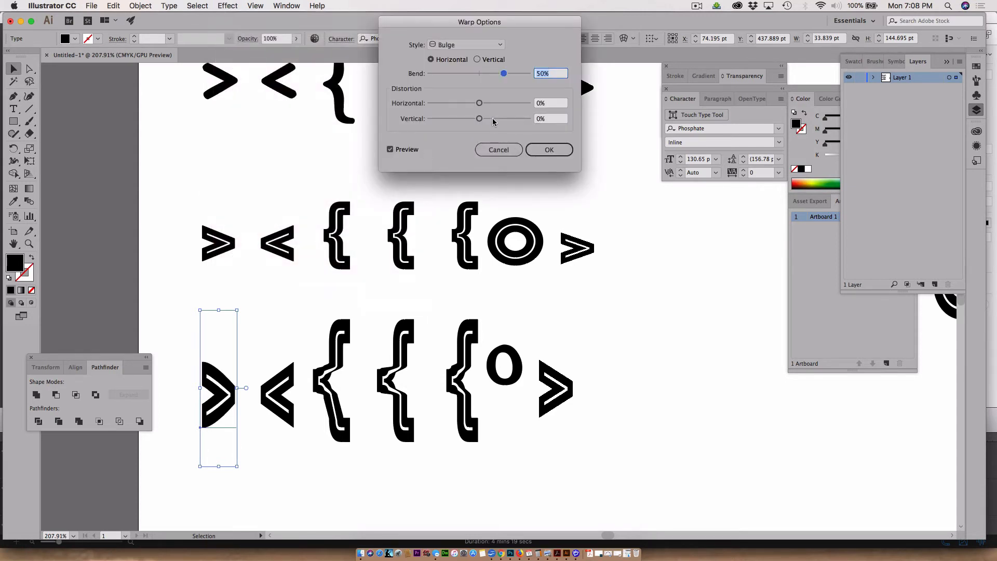
mouse_move(484, 108)
mouse_down()
mouse_move(470, 105)
mouse_move(500, 106)
mouse_move(474, 123)
mouse_move(484, 122)
mouse_up()
click(555, 150)
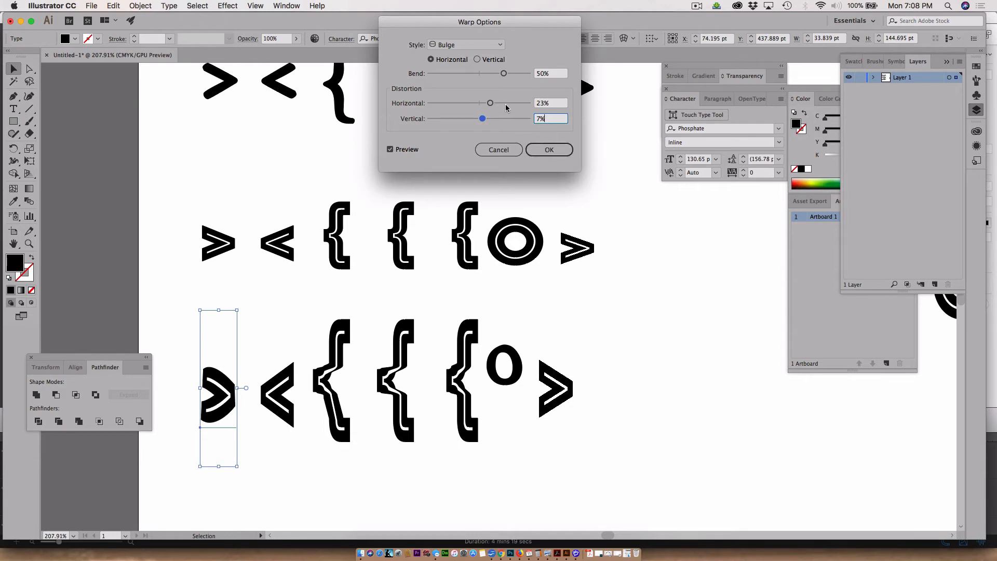
drag(509, 76, 487, 105)
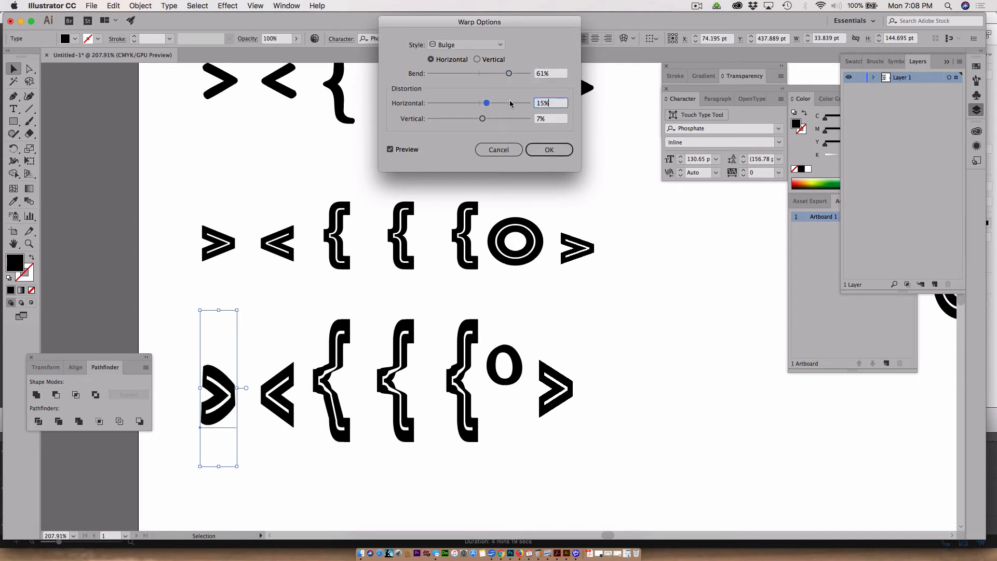
click(551, 151)
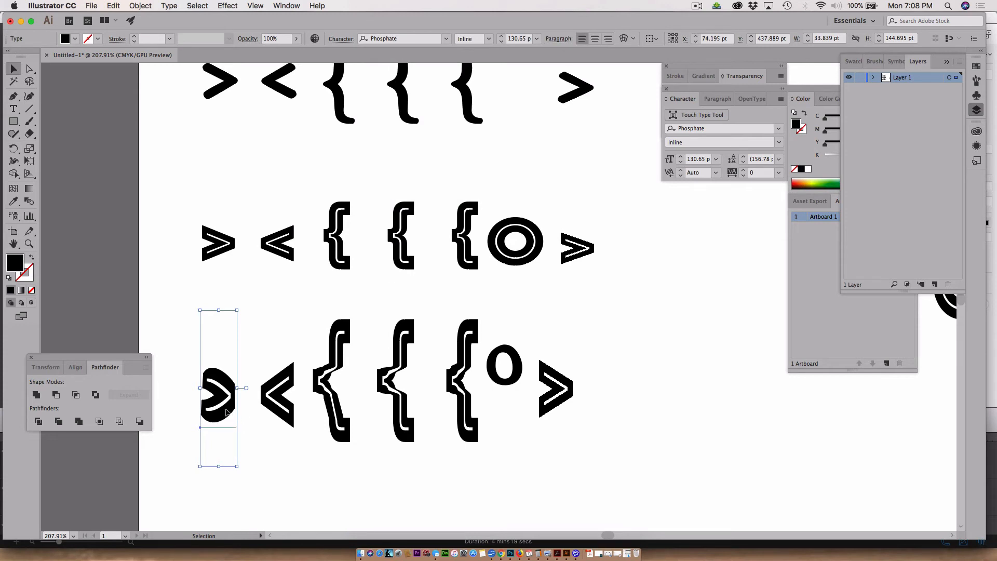
Move the warped ">" slightly up and left, convert it to outlines and show its anchor points for direct editing
mouse_move(233, 416)
mouse_down()
mouse_move(230, 399)
mouse_move(217, 407)
mouse_up()
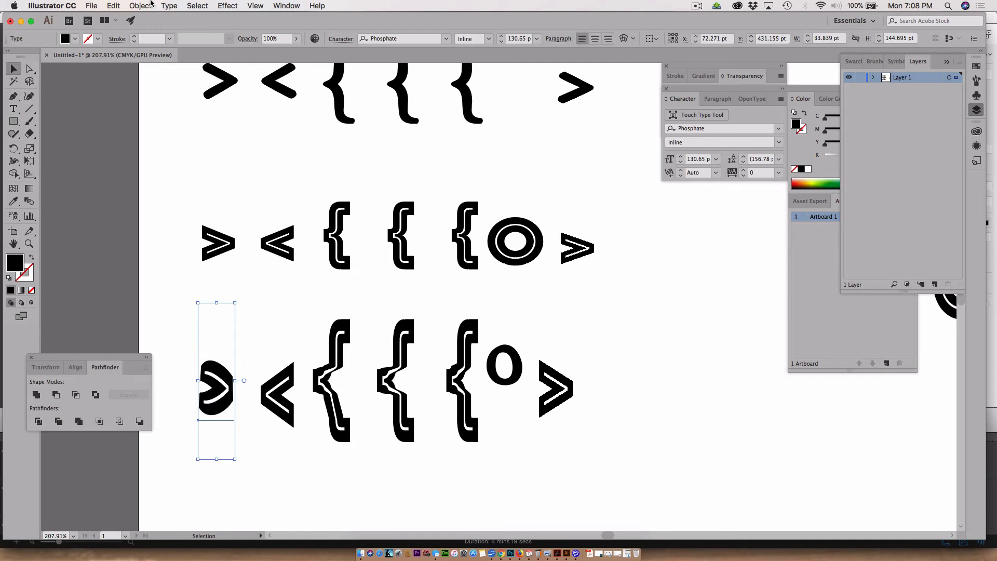
click(167, 6)
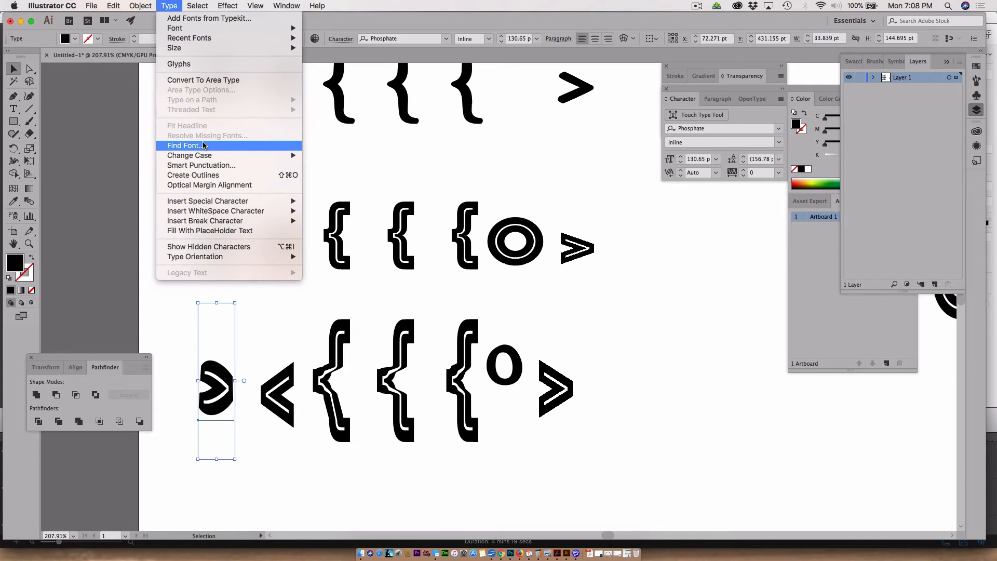
click(201, 175)
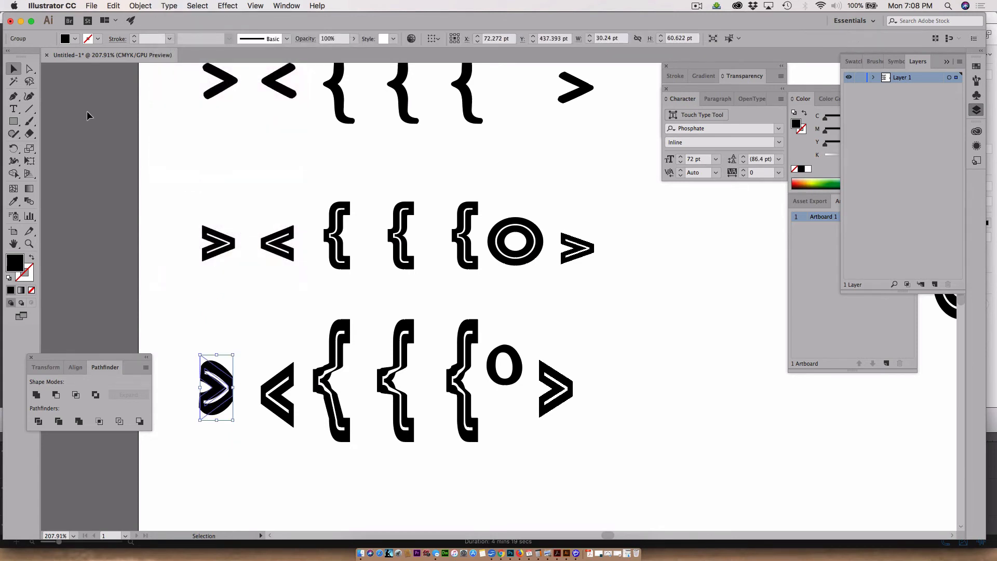
click(29, 68)
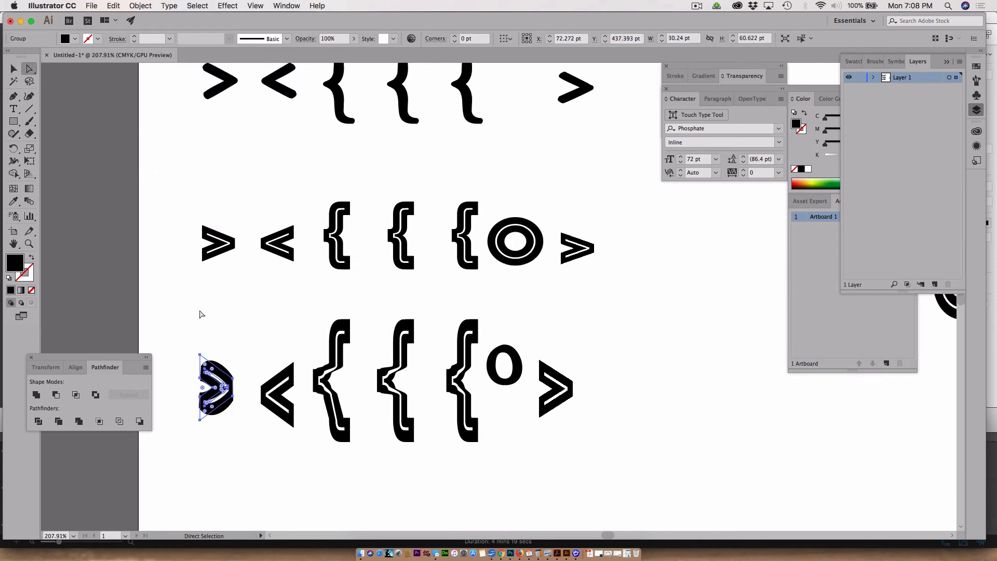
Select the whole warped ">" at the start of the bottom row and expand its appearance into editable paths
click(191, 343)
drag(190, 351, 244, 442)
click(213, 350)
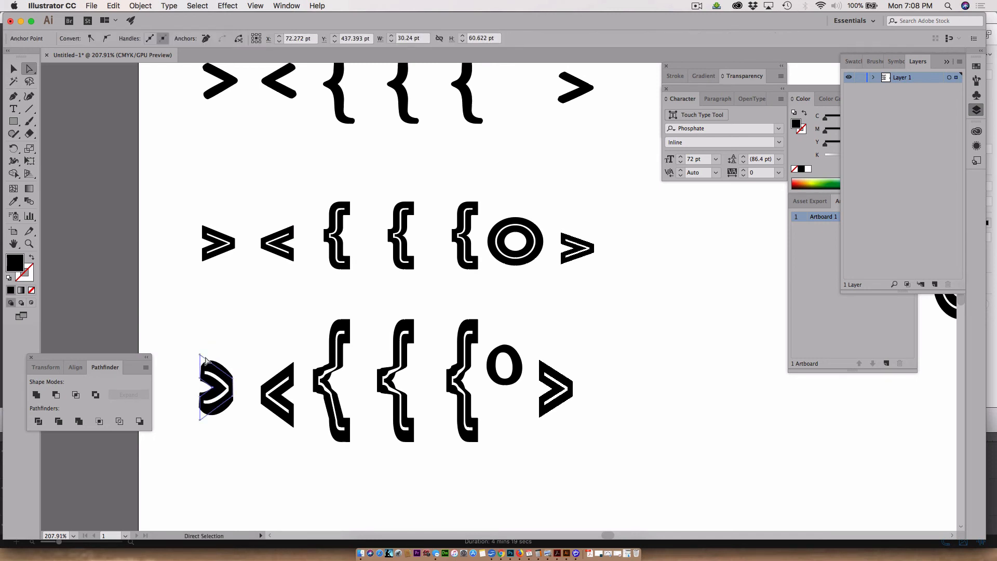
drag(184, 347, 248, 470)
click(139, 6)
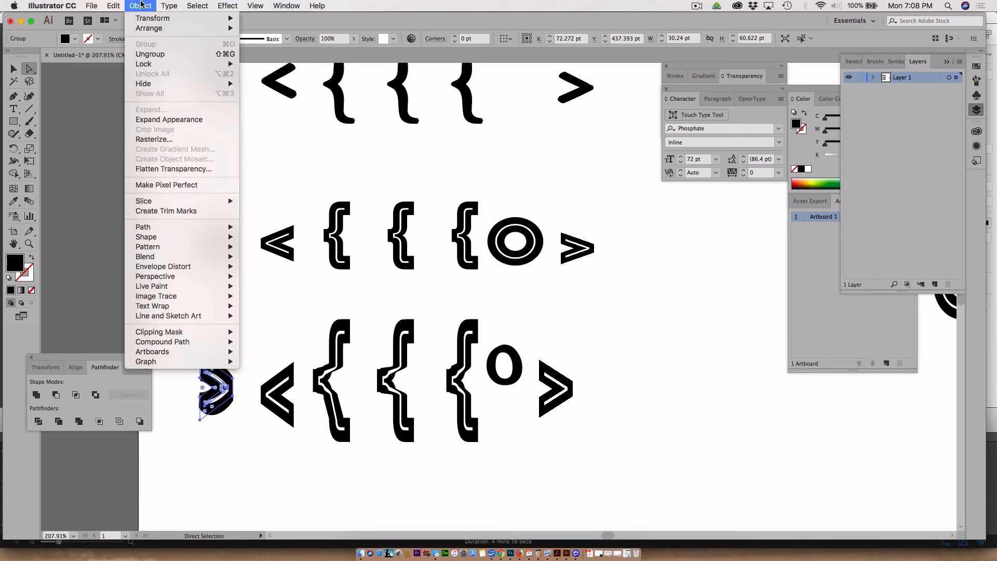
click(163, 121)
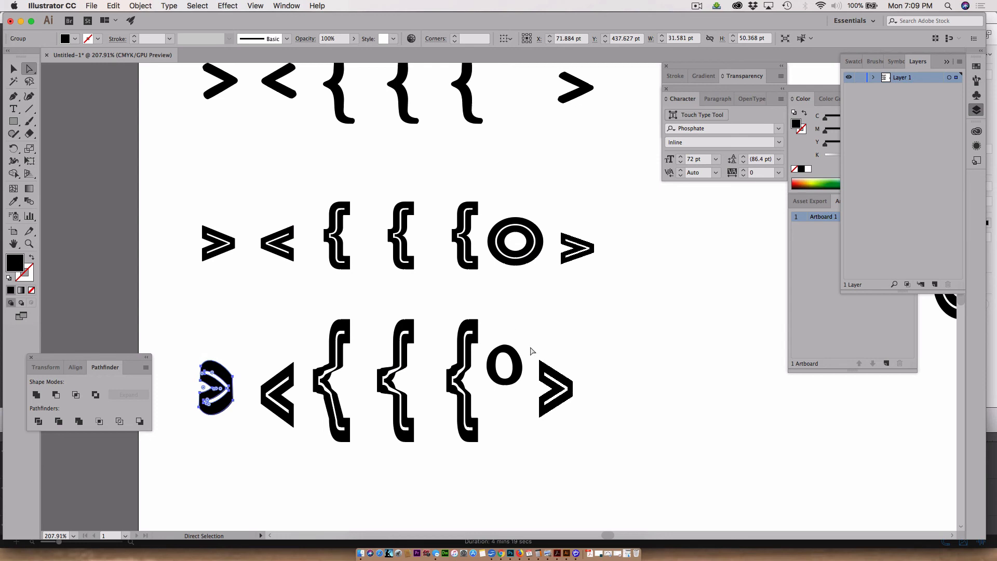
Stretch the last ">" in the bottom row horizontally to about 82 pt wide and shift it slightly left
drag(532, 348, 615, 429)
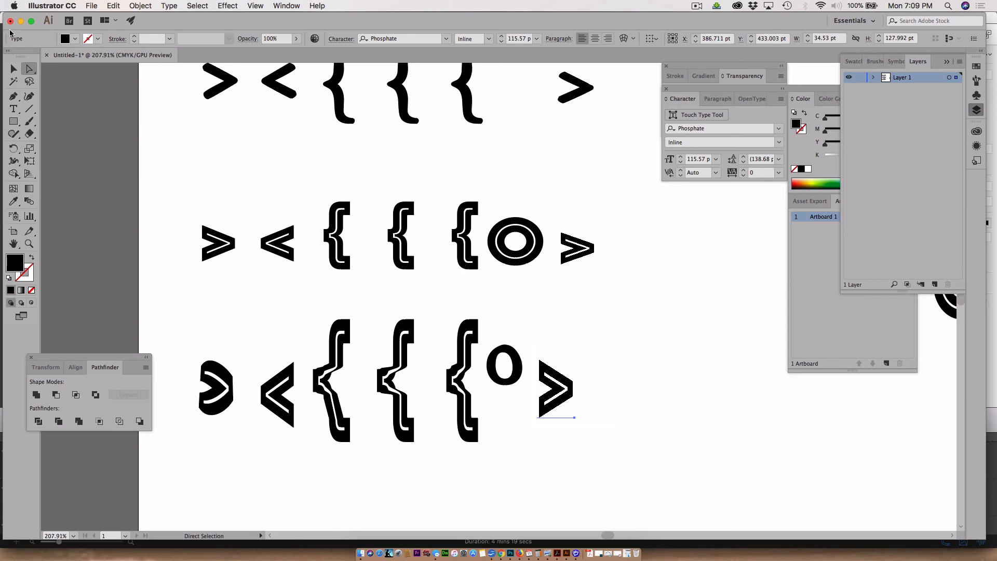
click(13, 70)
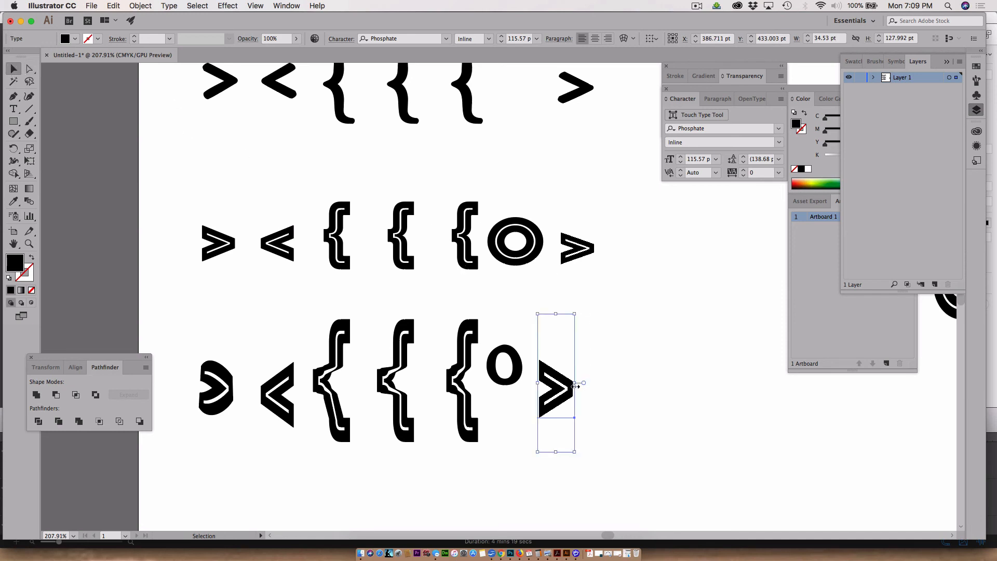
drag(576, 386, 563, 407)
click(684, 416)
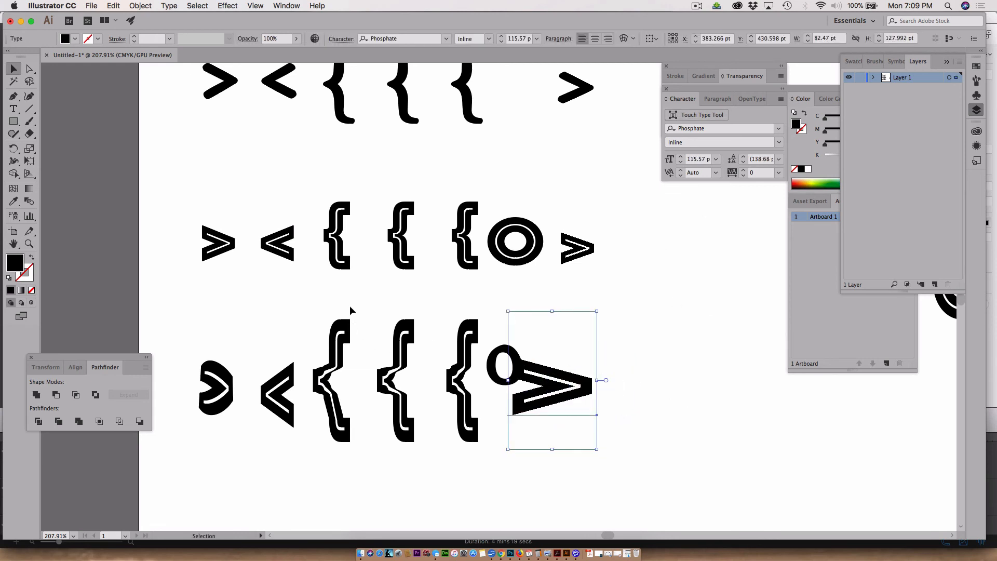
Move the bottom row's three braces and "o" left and slightly down towards the "<", and shift the last two braces and "o" further left
drag(268, 394, 421, 401)
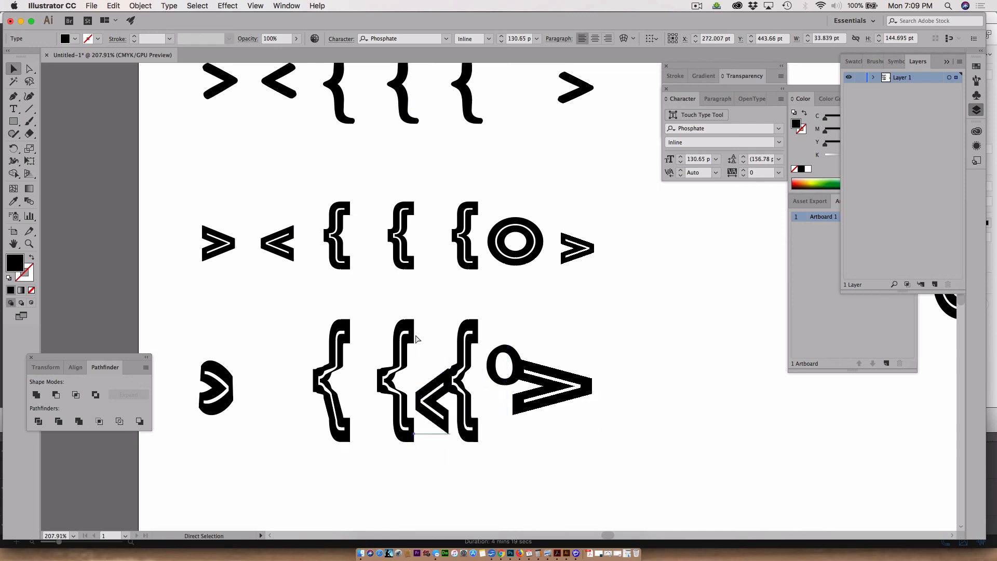
key(super+z)
drag(328, 304, 461, 450)
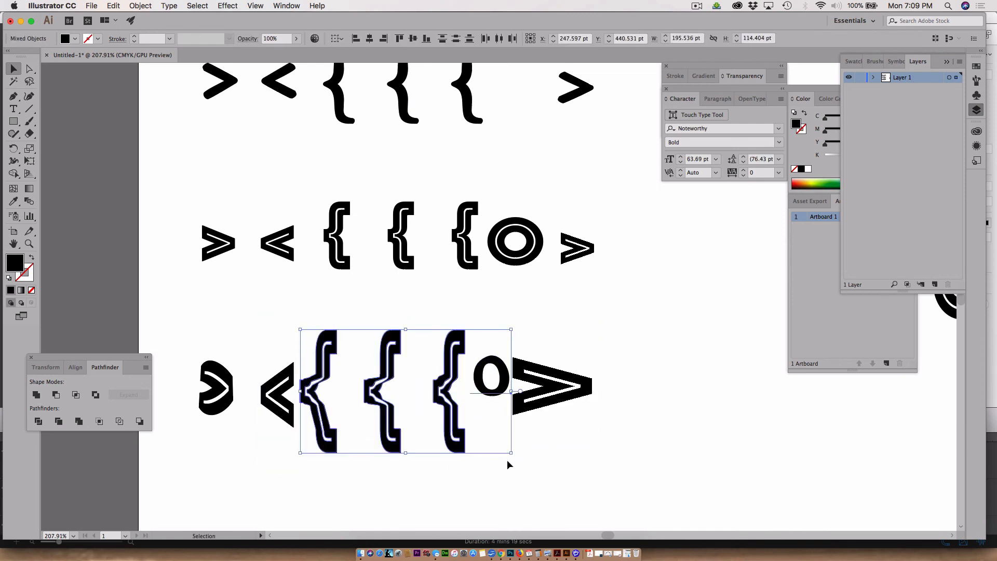
click(507, 460)
drag(378, 313, 478, 449)
drag(443, 401, 417, 403)
click(504, 460)
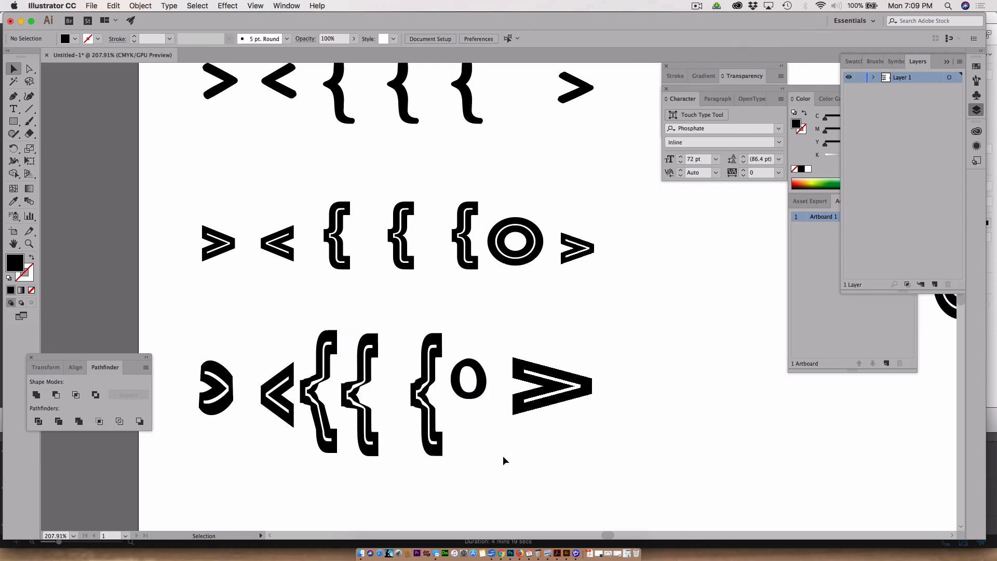
Close the bottom row's remaining gaps by moving the third brace, the "o" and the stretched ">" left, and deselect everything
drag(444, 445, 417, 445)
drag(468, 396, 439, 390)
drag(507, 330, 468, 341)
click(615, 390)
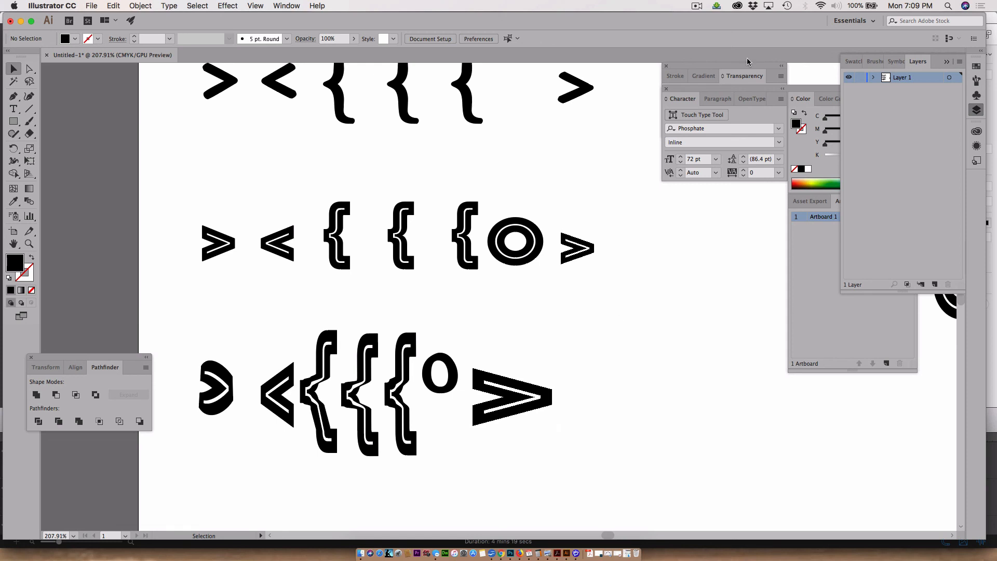
click(698, 6)
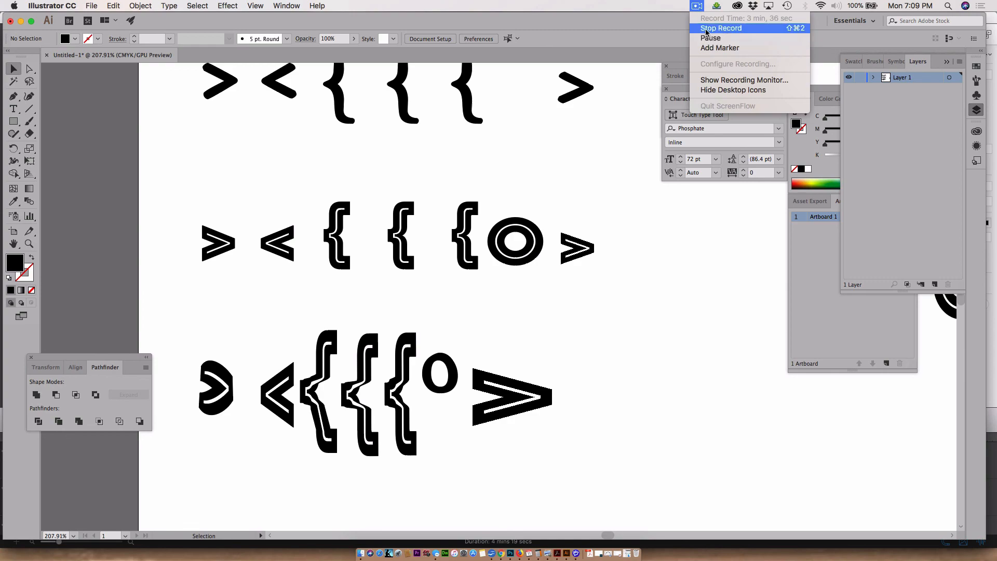